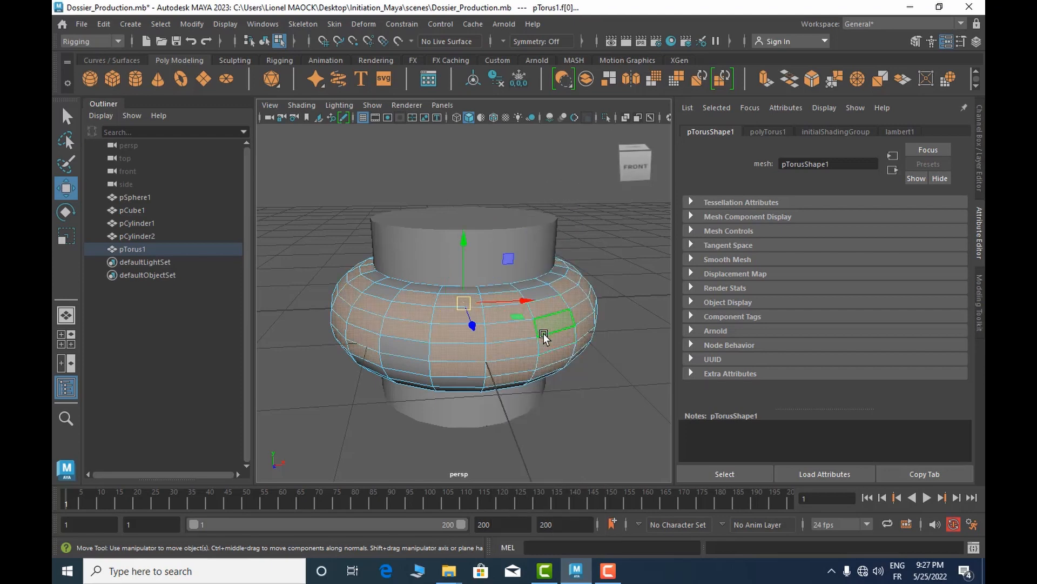
Step: Return the torus to whole-object mode and slide it left along X, and move the large cylinder right along X
right_click_drag(543, 333, 586, 170)
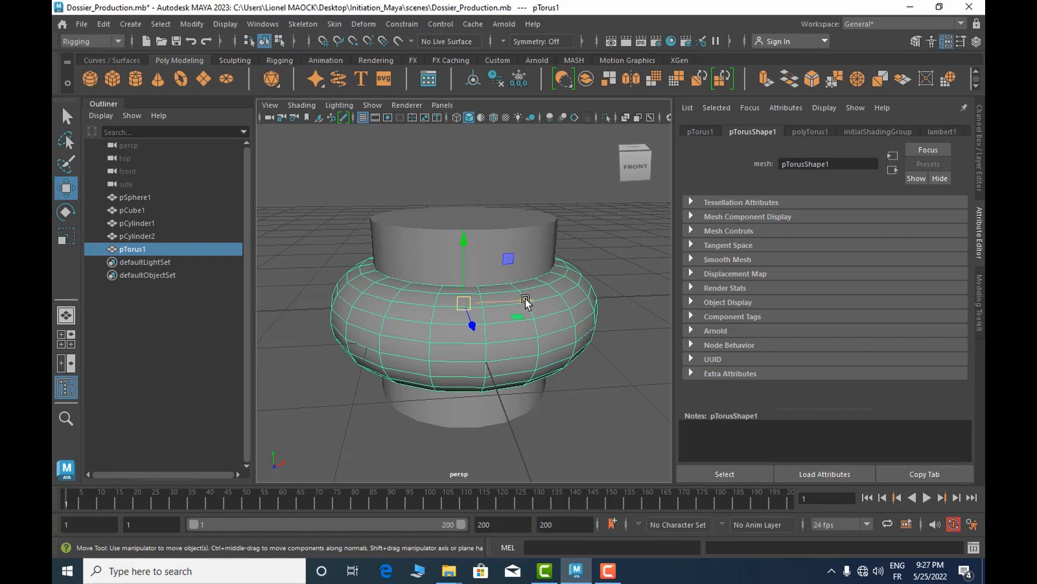
left_click_drag(526, 302, 294, 300)
left_click(400, 254)
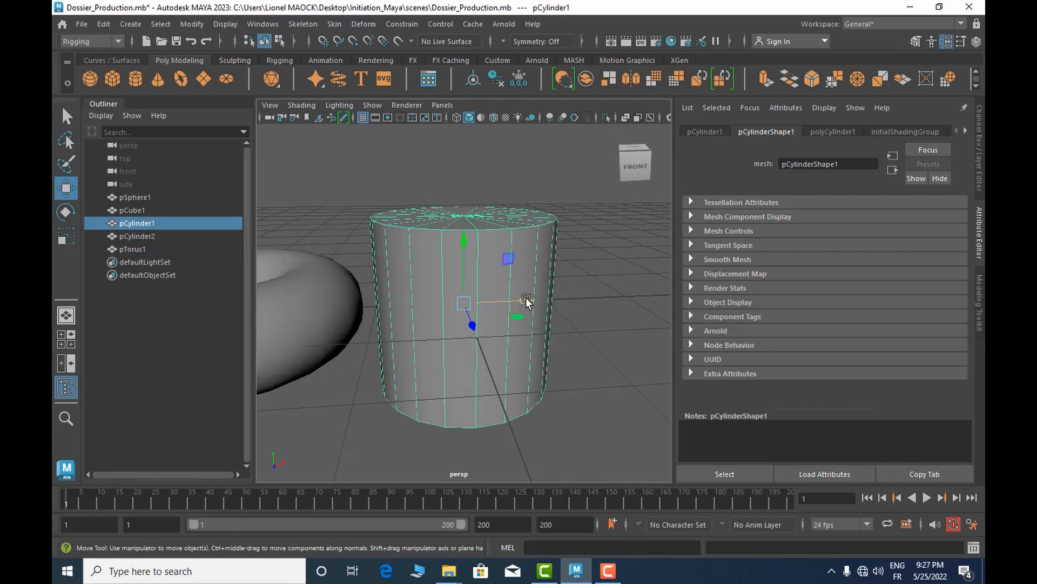
left_click_drag(525, 298, 657, 302)
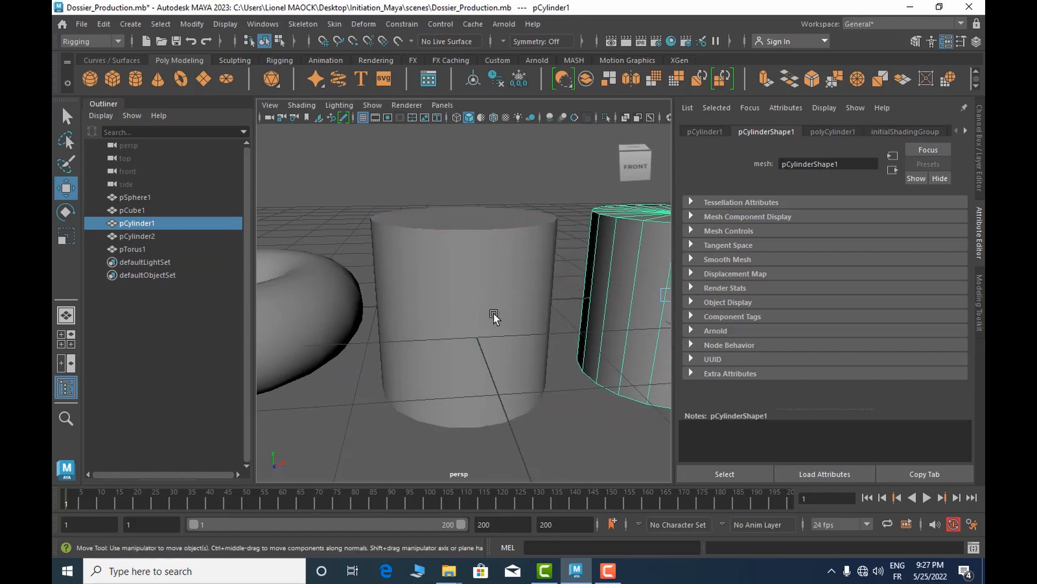
Step: Move the second cylinder back along Z and bring the sphere forward to about 3.1 on Z
left_click(493, 325)
left_click_drag(474, 324, 435, 253)
left_click(468, 269)
scroll(491, 361, "down", 5)
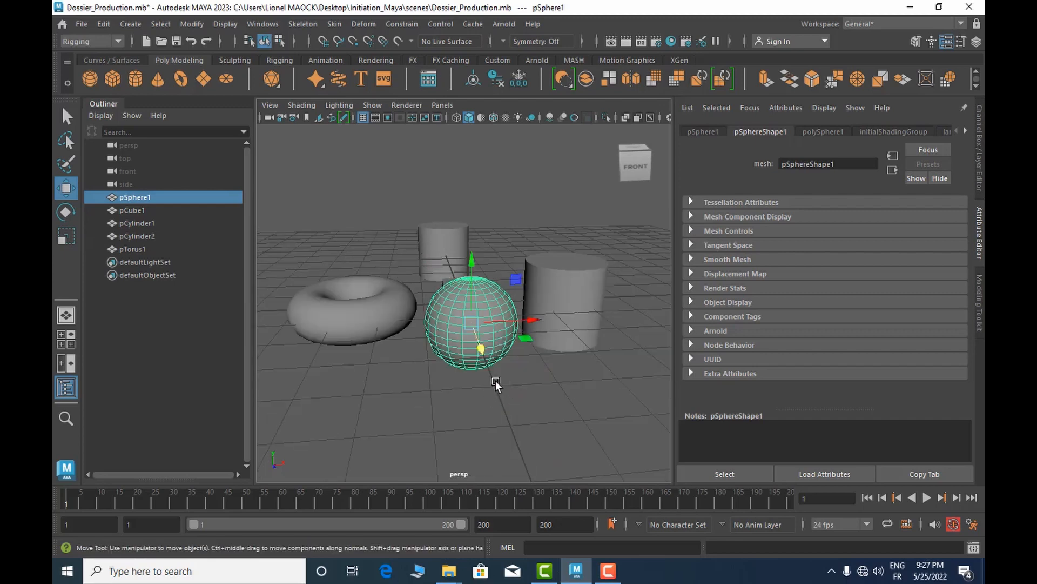
left_click_drag(481, 351, 497, 393)
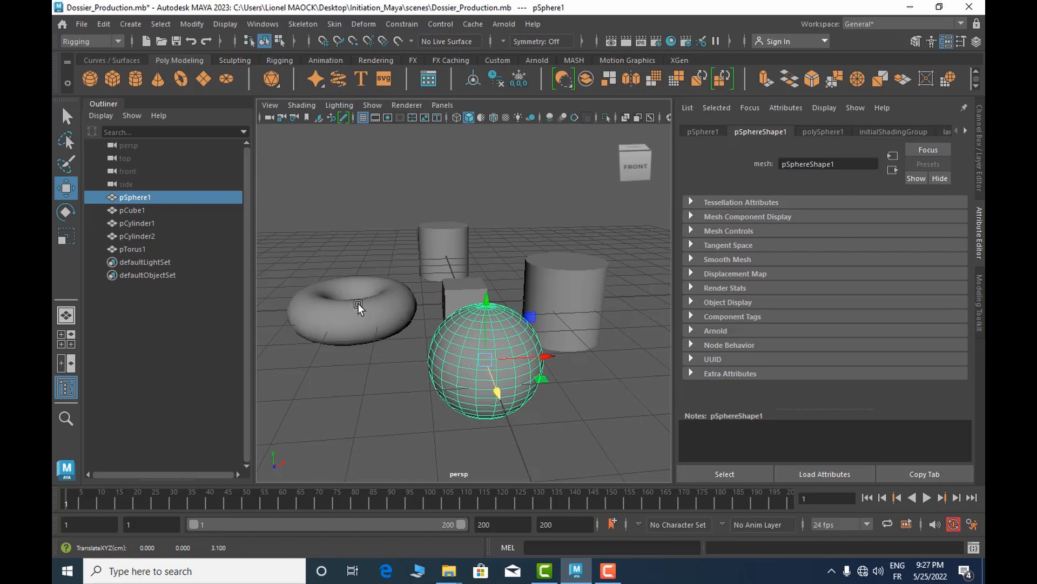
Step: Move the torus along single axes and in a plane to about X -3.58, Y 0.25, Z -0.53
left_click(381, 323)
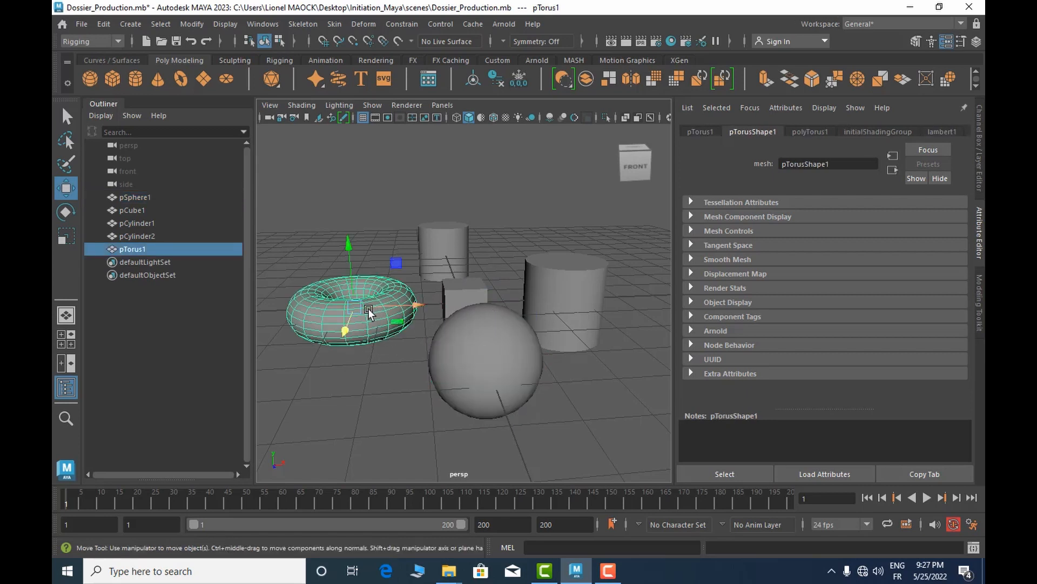
left_click_drag(419, 307, 460, 314)
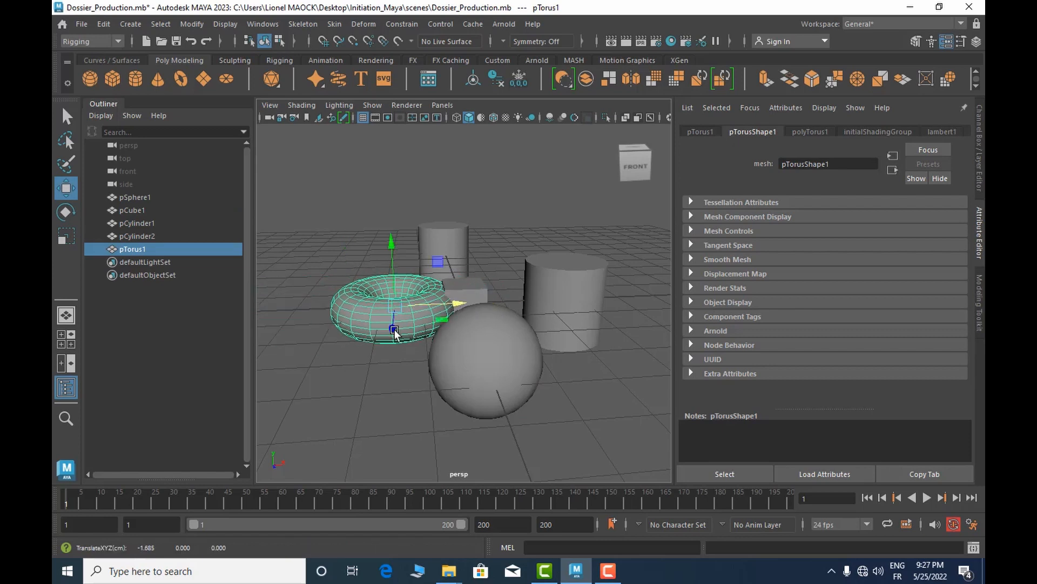
left_click_drag(394, 329, 424, 293)
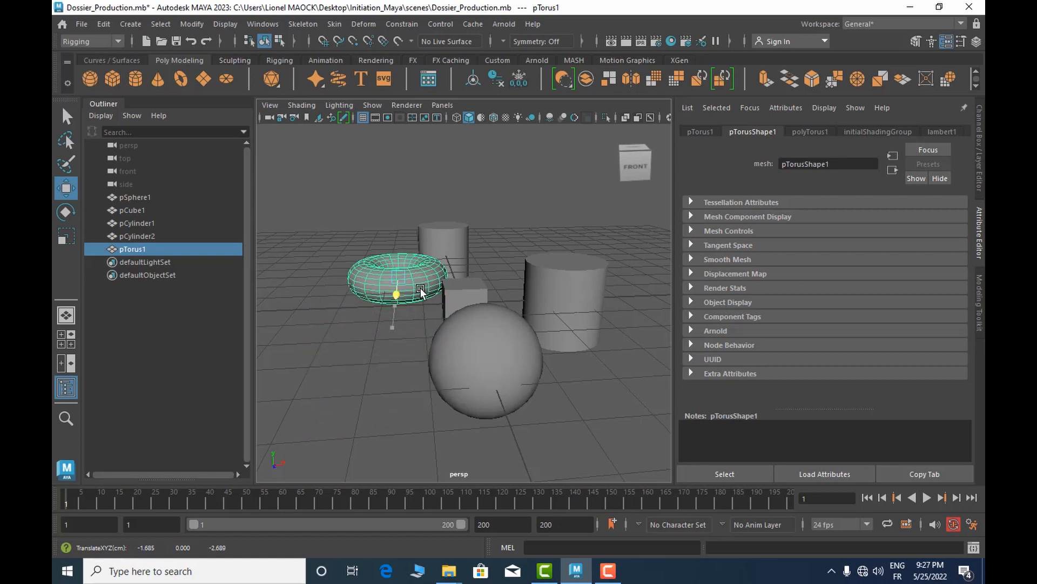
mouse_move(401, 211)
left_mouse_down()
mouse_move(400, 198)
mouse_move(406, 207)
left_mouse_up()
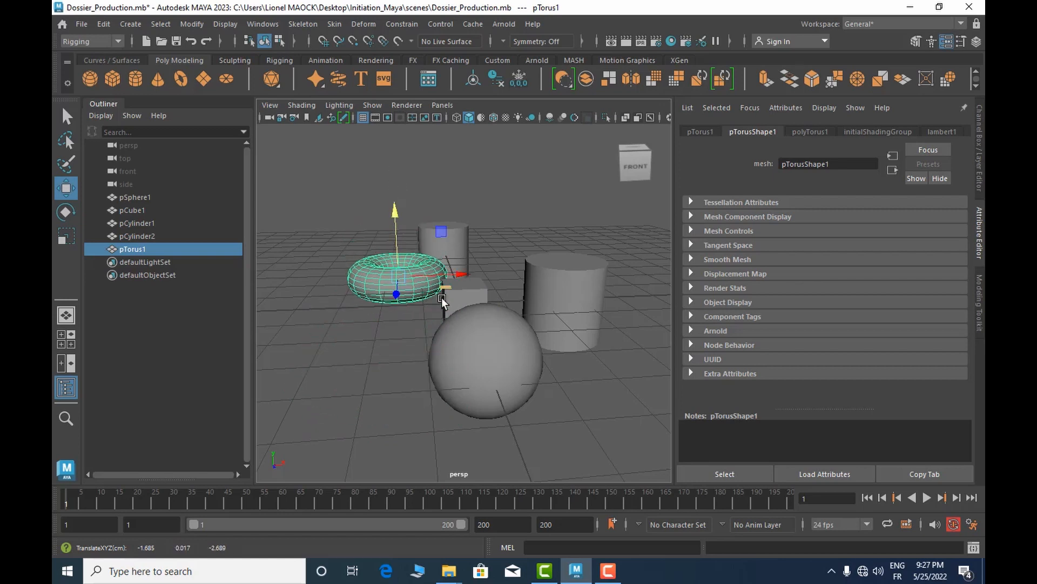
left_click_drag(443, 287, 319, 288)
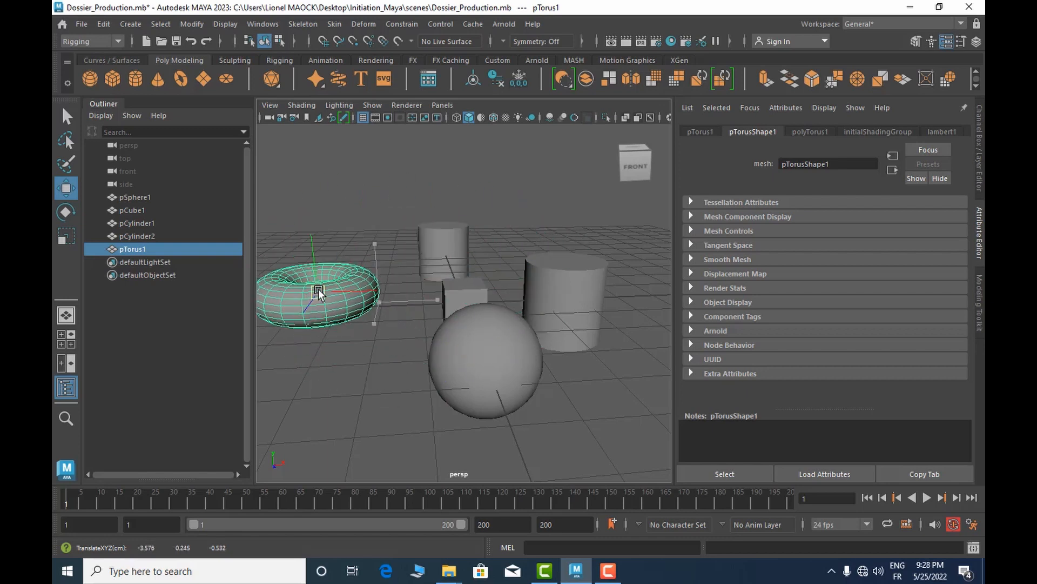
Step: Reposition the large cylinder freely to the right and push it back along Z, clear of the other primitives
left_click(568, 298)
left_click_drag(570, 297, 620, 307)
left_click_drag(607, 258, 585, 287)
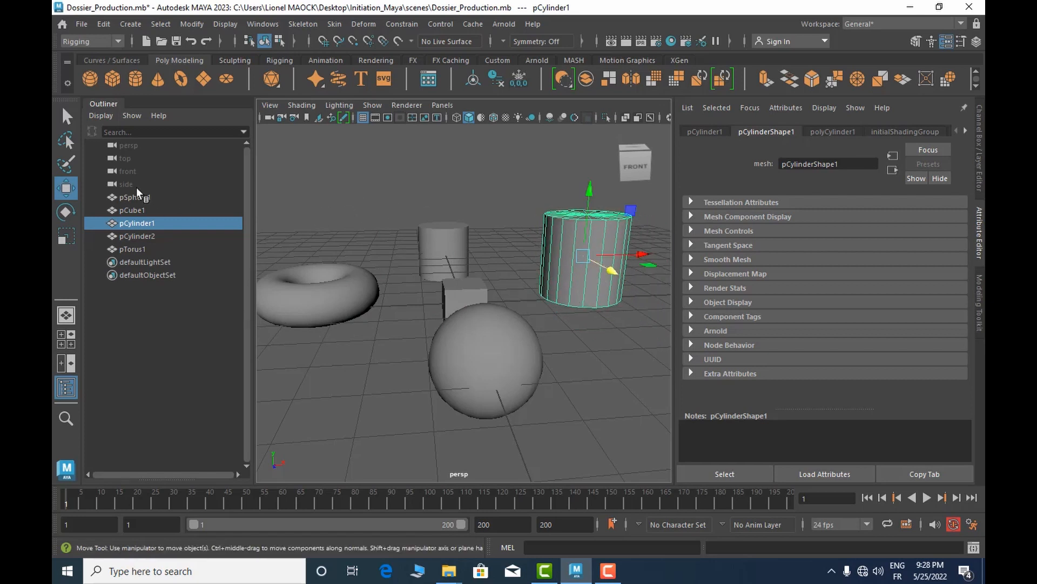
Step: In face mode, move one side face of the large cylinder forward to about Z 2.1 and another left to about X 0.83
middle_click_drag(110, 214, 547, 370)
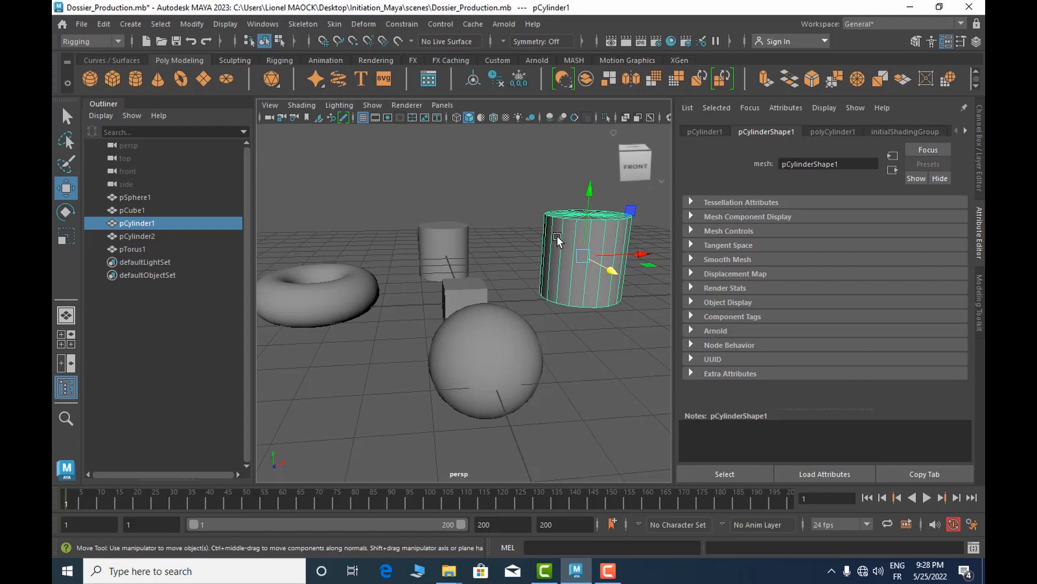
right_click_drag(558, 188, 554, 227)
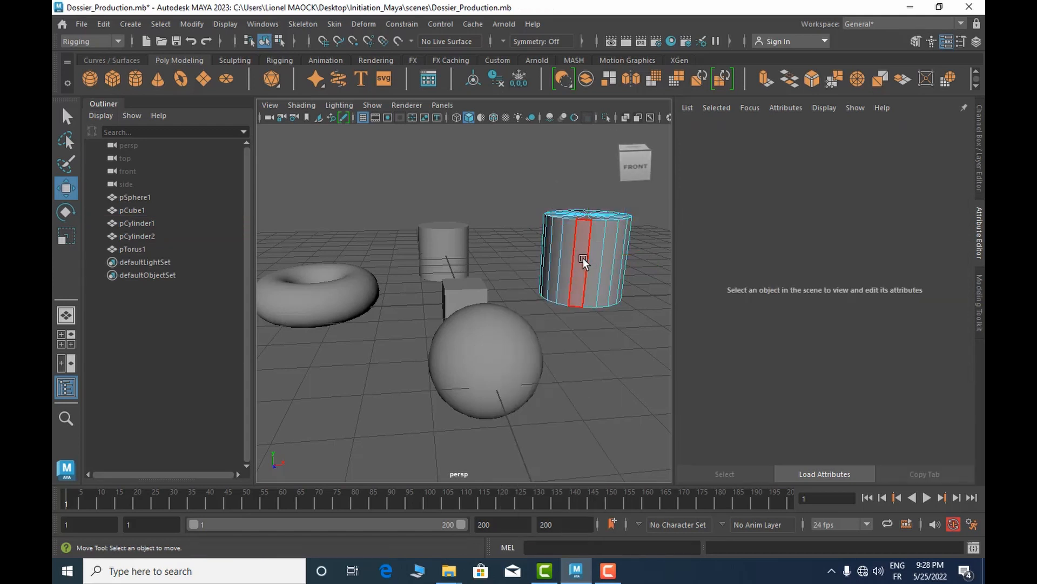
left_click(587, 297)
left_click_drag(603, 280, 626, 308)
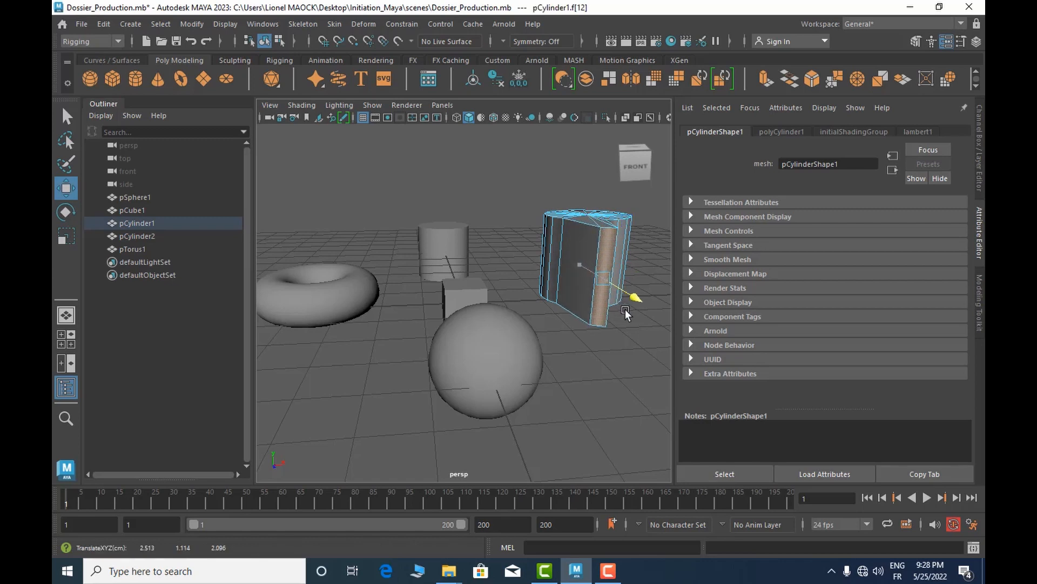
left_click(549, 261)
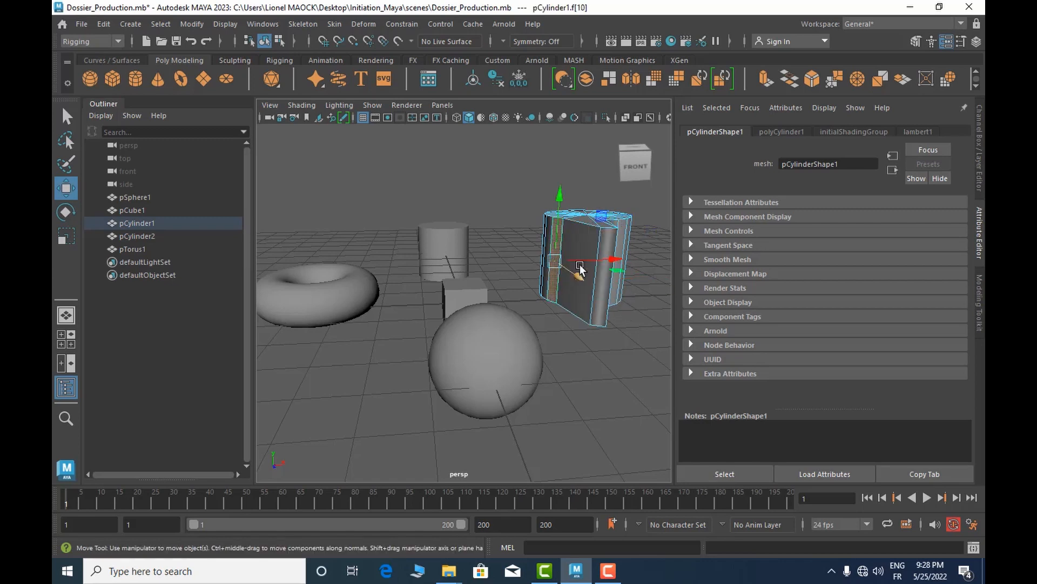
left_click_drag(613, 259, 560, 259)
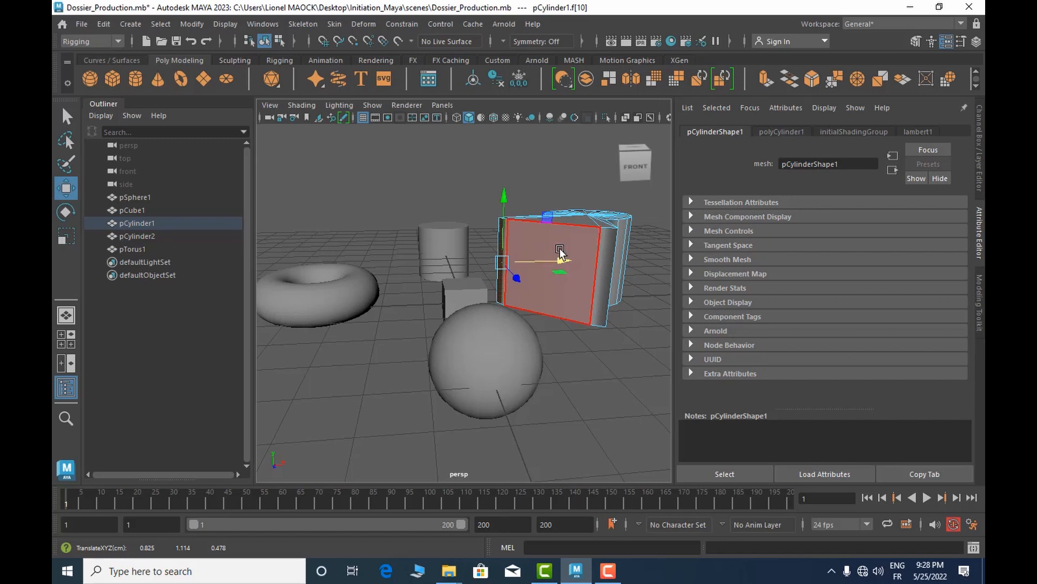
Step: In edge mode, pull a vertical front edge of the large cylinder to about X 1.05, Z 3.08
right_click_drag(560, 247, 557, 152)
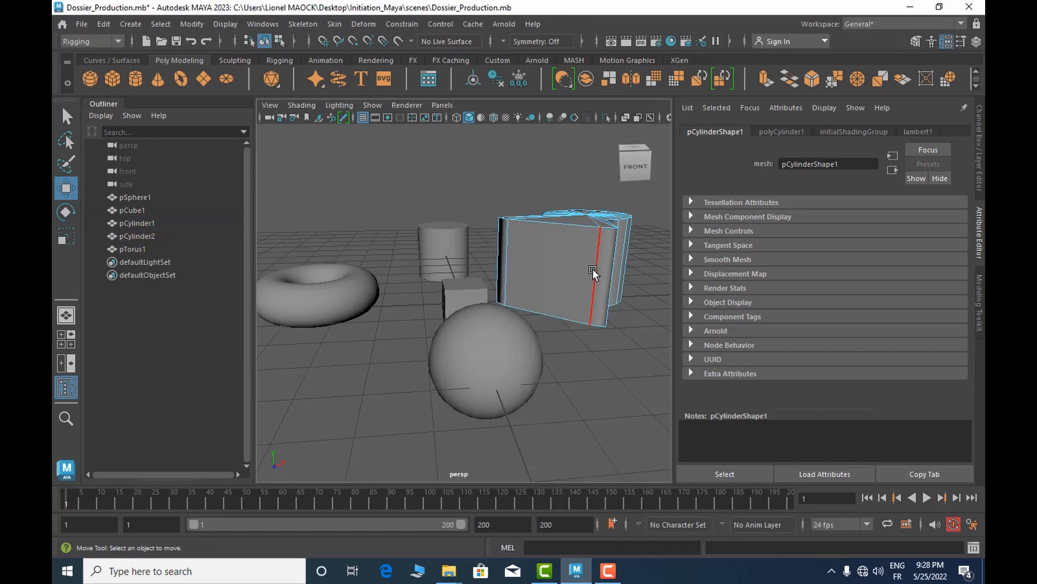
left_click(602, 305)
left_click_drag(651, 277, 561, 317)
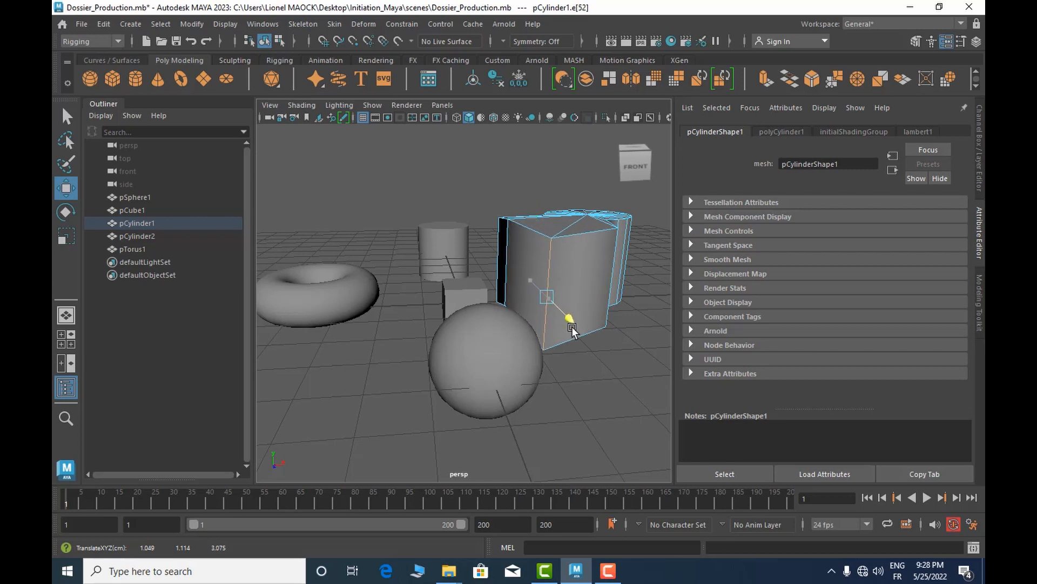
Step: In vertex mode, raise two top rim vertices of the large cylinder along Y, the second to about Y 3.13
right_click_drag(565, 252, 525, 223)
left_click(510, 219)
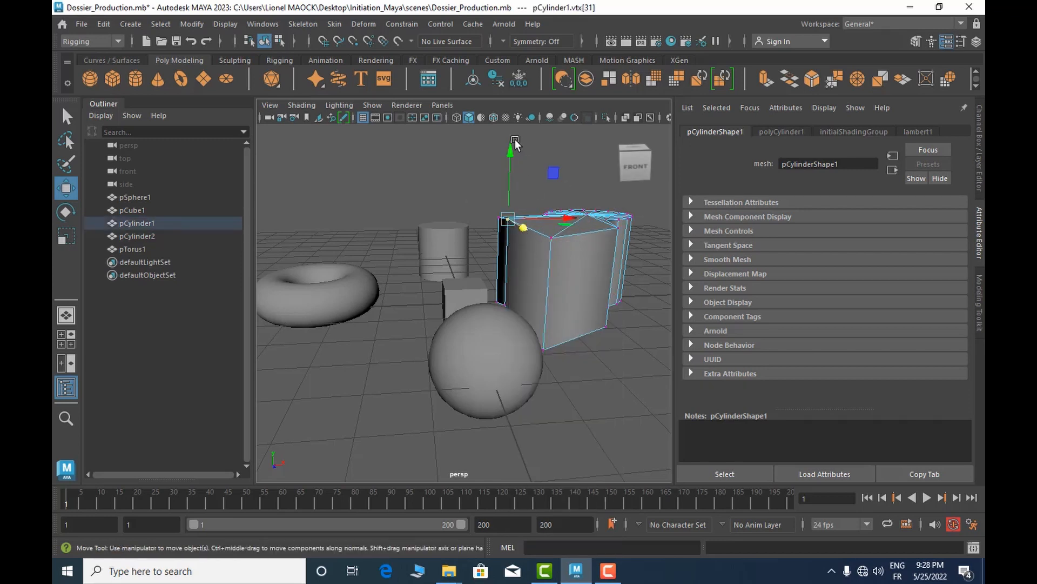
left_click_drag(509, 147, 495, 95)
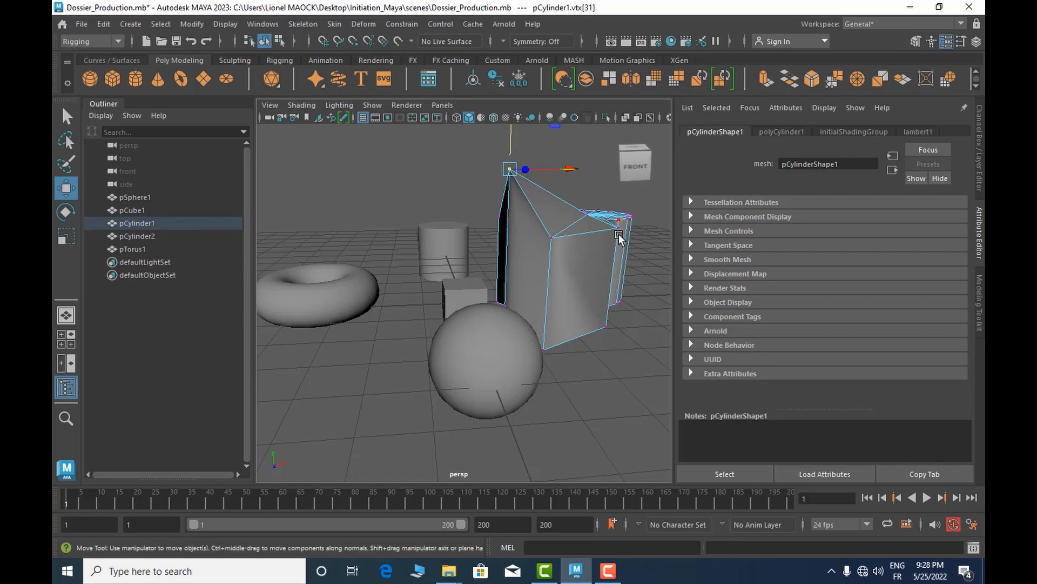
left_click(630, 216)
left_click_drag(626, 185, 619, 139)
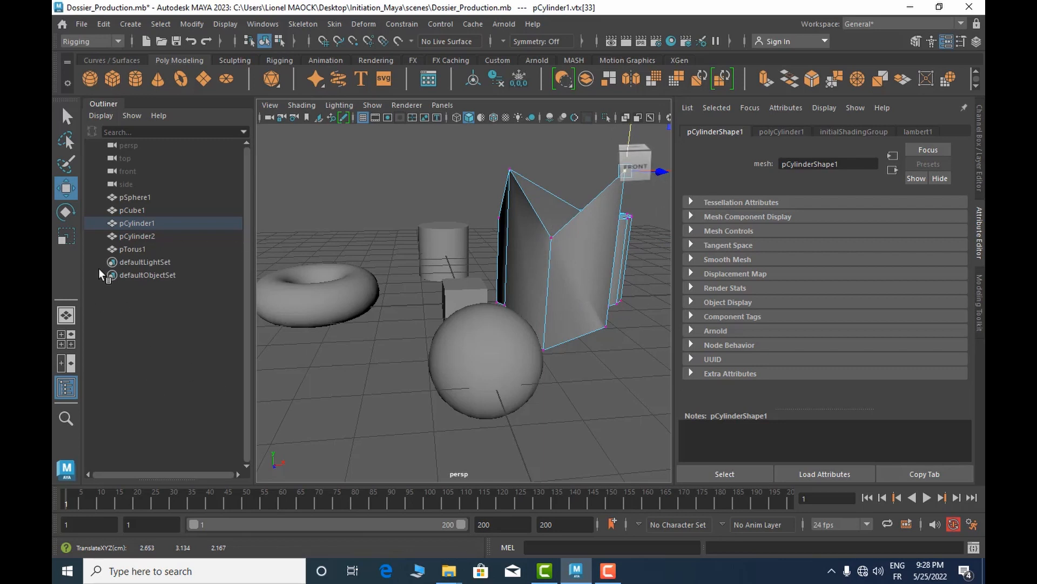
Step: Rotate the slanted top front edge of the deformed cylinder with the Rotate tool until it is nearly level
left_click(66, 213)
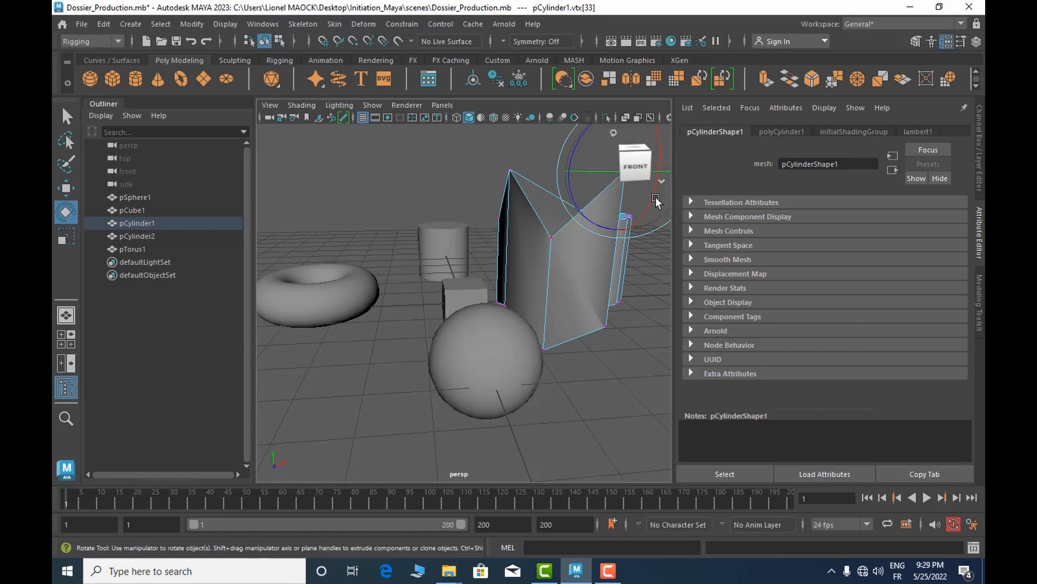
right_click_drag(549, 187, 545, 152)
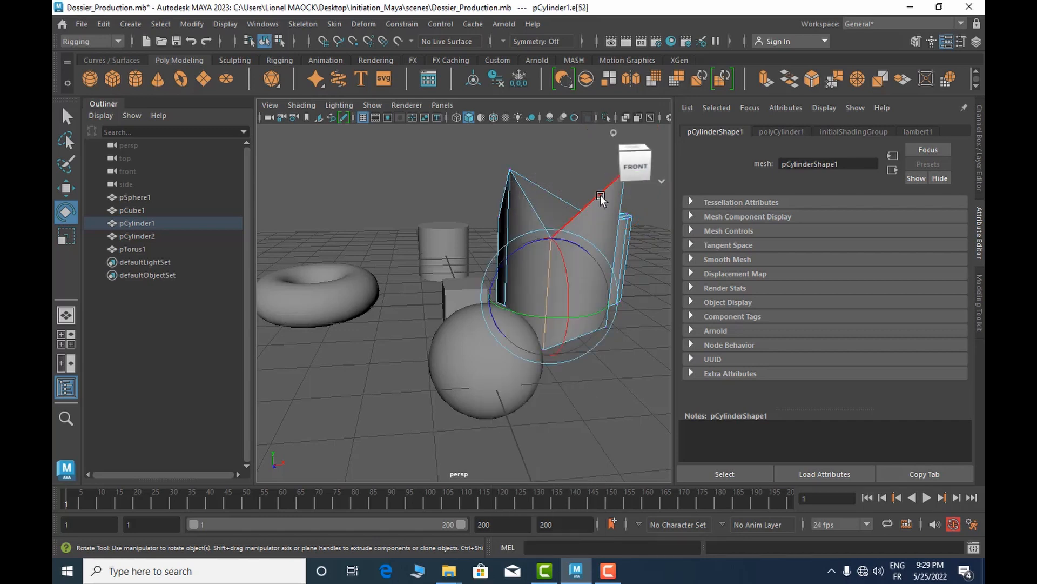
left_click(600, 200)
left_click_drag(619, 189, 617, 232)
left_click_drag(544, 171, 581, 199)
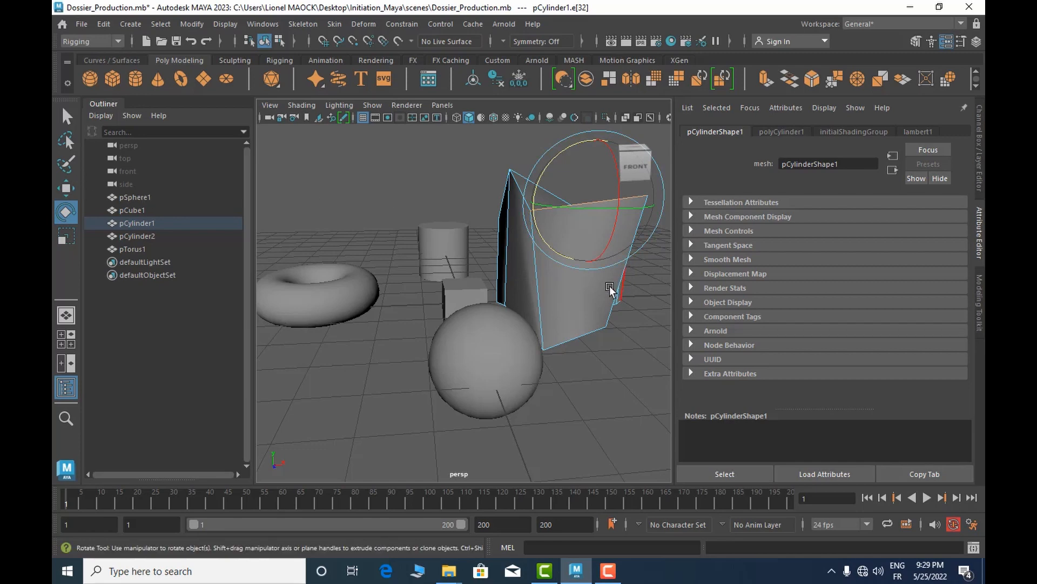
Step: Rotate the large front face of the deformed cylinder in face mode
right_click_drag(574, 290, 577, 221)
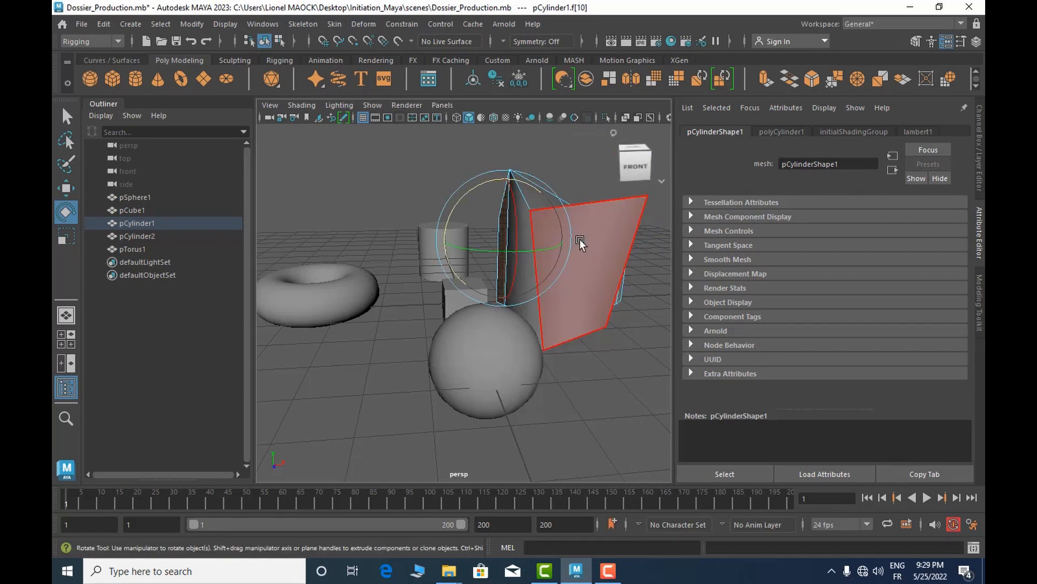
left_click(579, 257)
left_click_drag(606, 236, 535, 272)
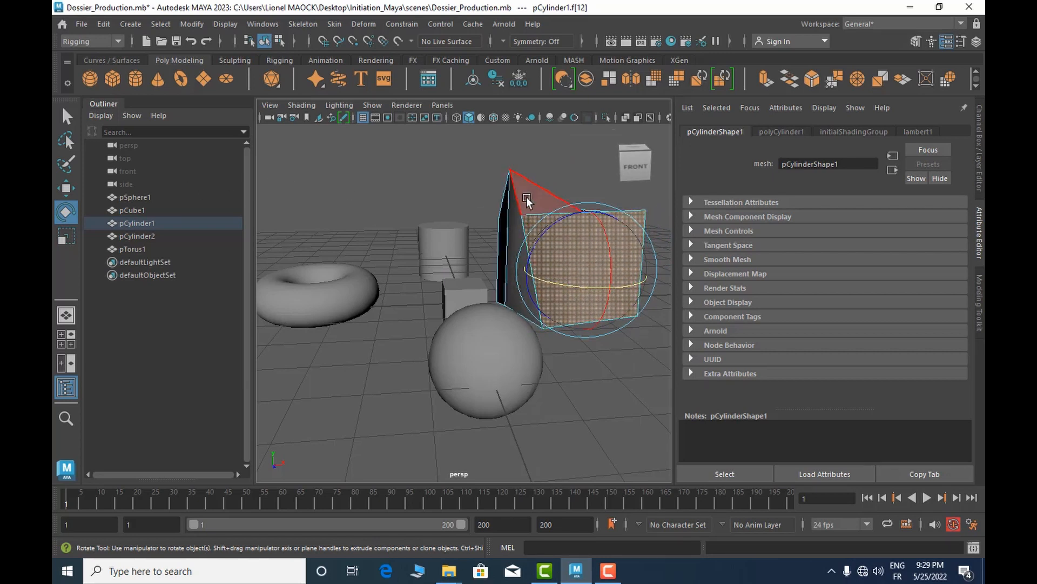
Step: Rotate the whole deformed cylinder in object mode, and tilt the small rear cylinder about -21 degrees on X and Y
right_click_drag(527, 188, 562, 171)
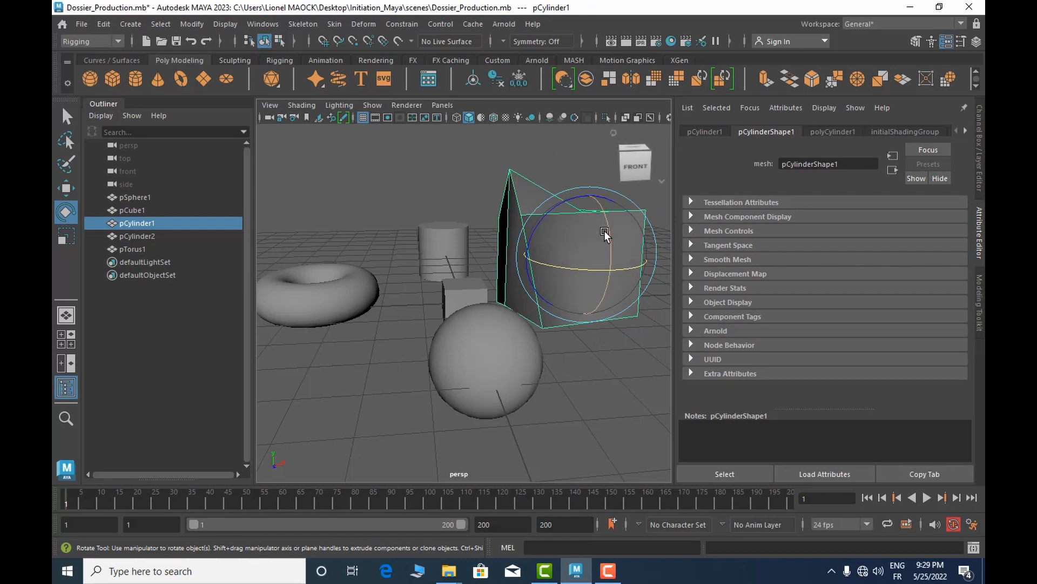
left_click_drag(615, 272, 623, 295)
left_click(425, 242)
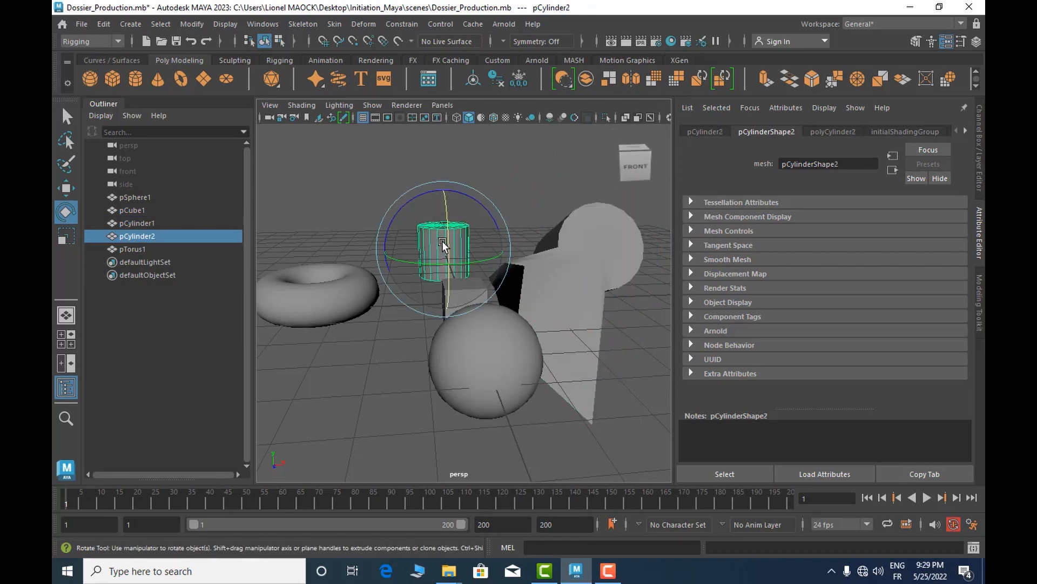
left_click_drag(469, 254, 423, 206)
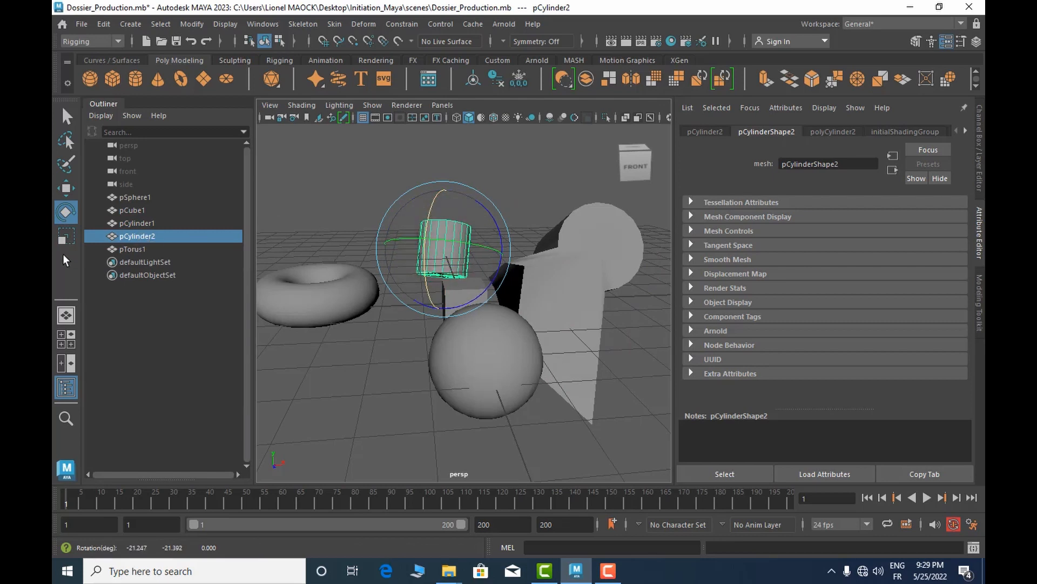
Step: Try scaling the small rear cylinder to about 2.06 along X and about 2.41 in the XY plane, undoing each
left_click(64, 236)
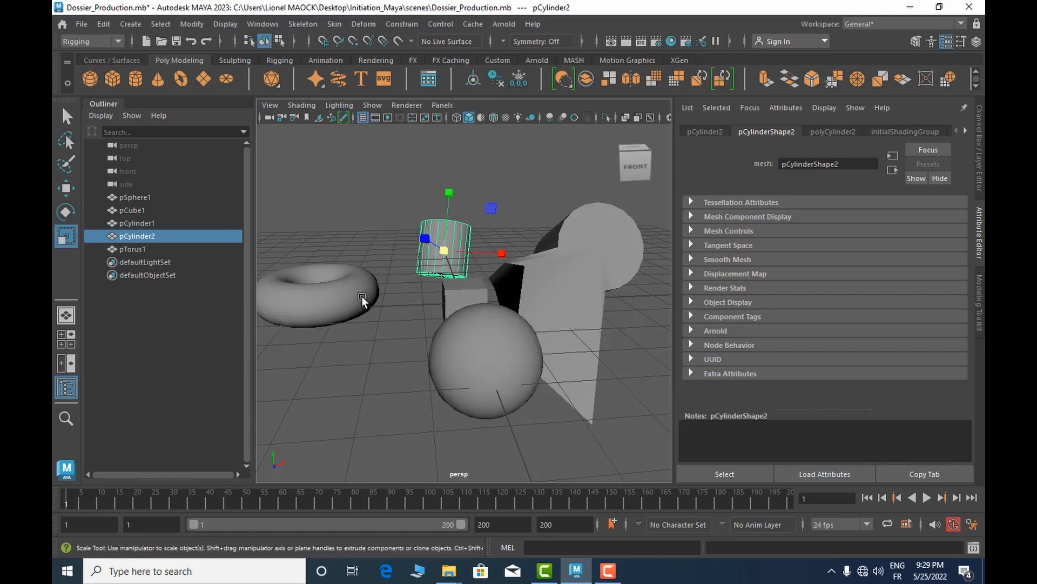
left_click_drag(506, 255, 562, 263)
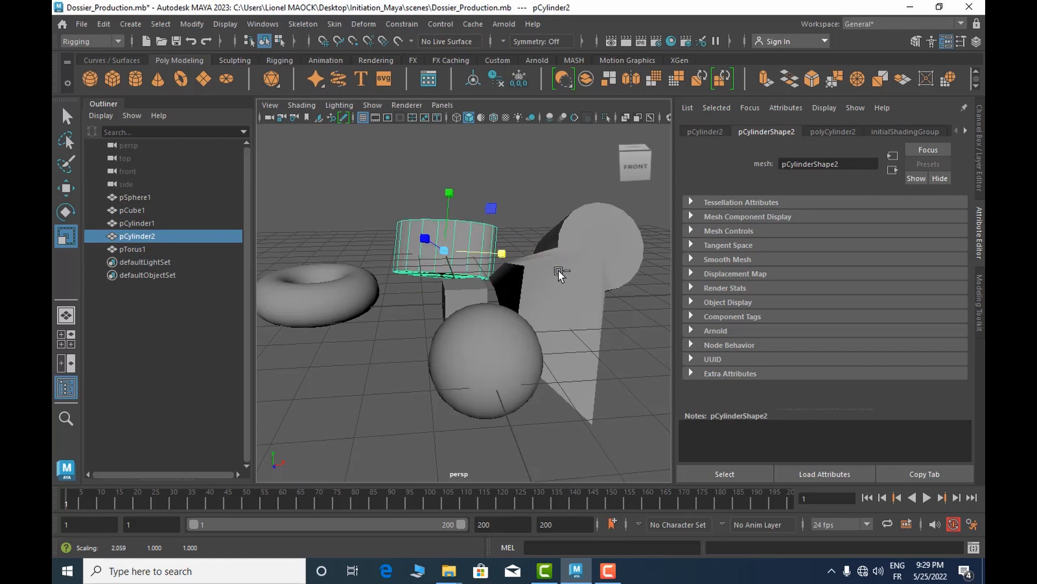
key("ctrl+z")
left_click_drag(491, 208, 516, 180)
key("ctrl+z")
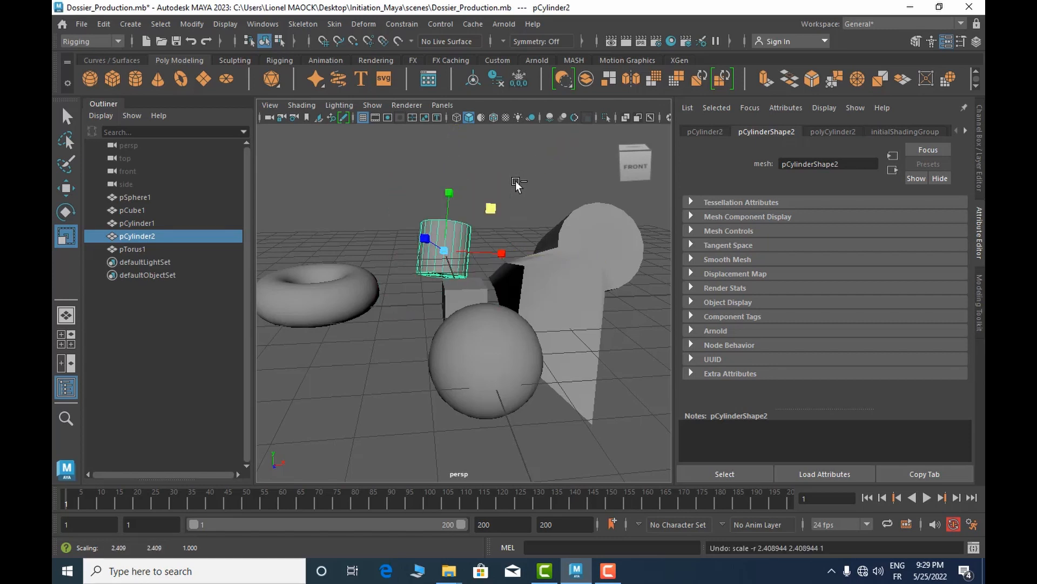
Step: Scale the small rear cylinder uniformly to about 0.85 and the torus uniformly to about 0.95
mouse_move(443, 250)
left_mouse_down()
mouse_move(589, 260)
mouse_move(433, 248)
left_mouse_up()
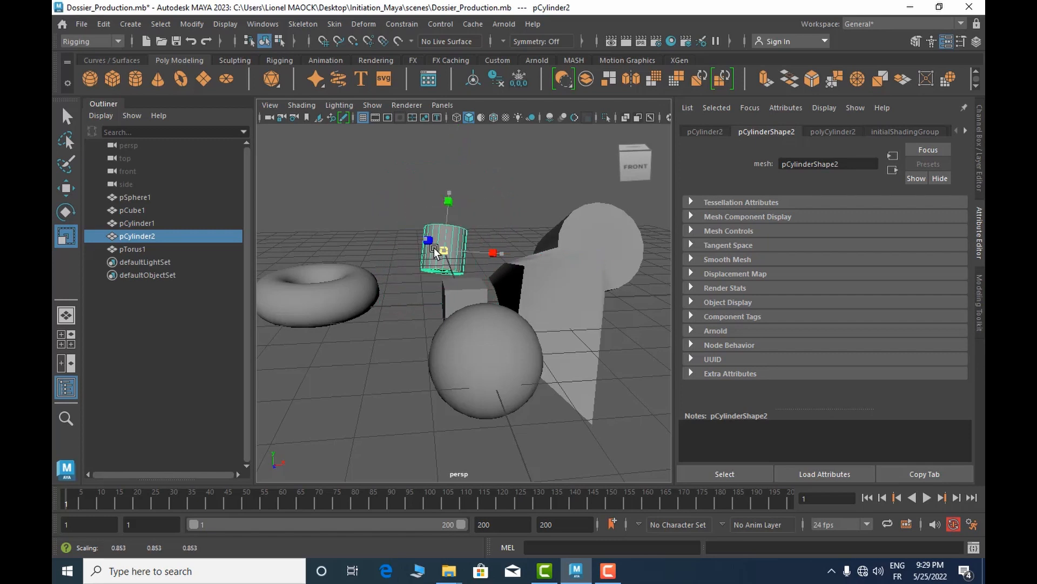
left_click(351, 288)
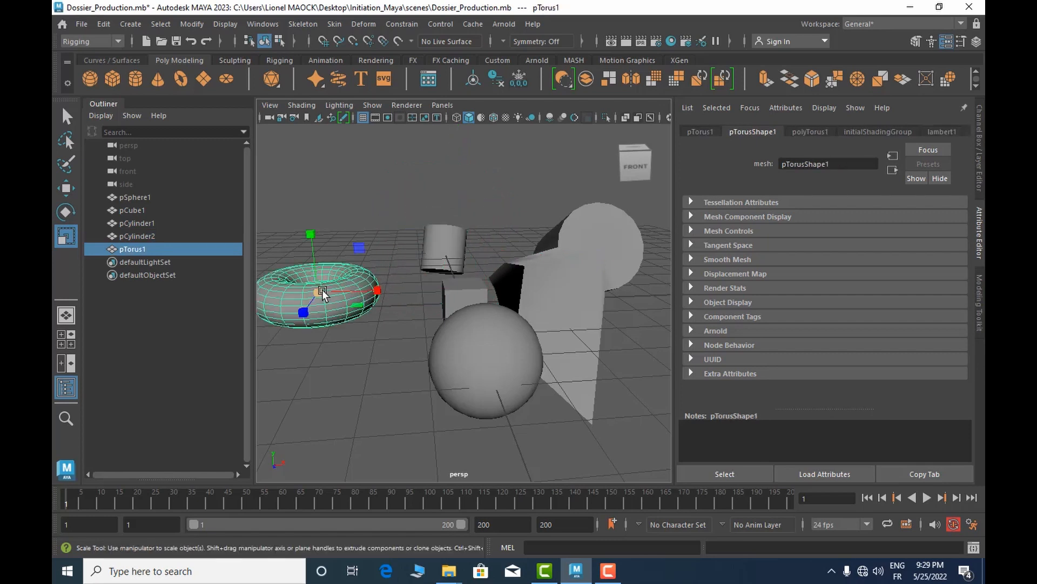
mouse_move(322, 289)
left_mouse_down()
mouse_move(412, 280)
mouse_move(318, 289)
left_mouse_up()
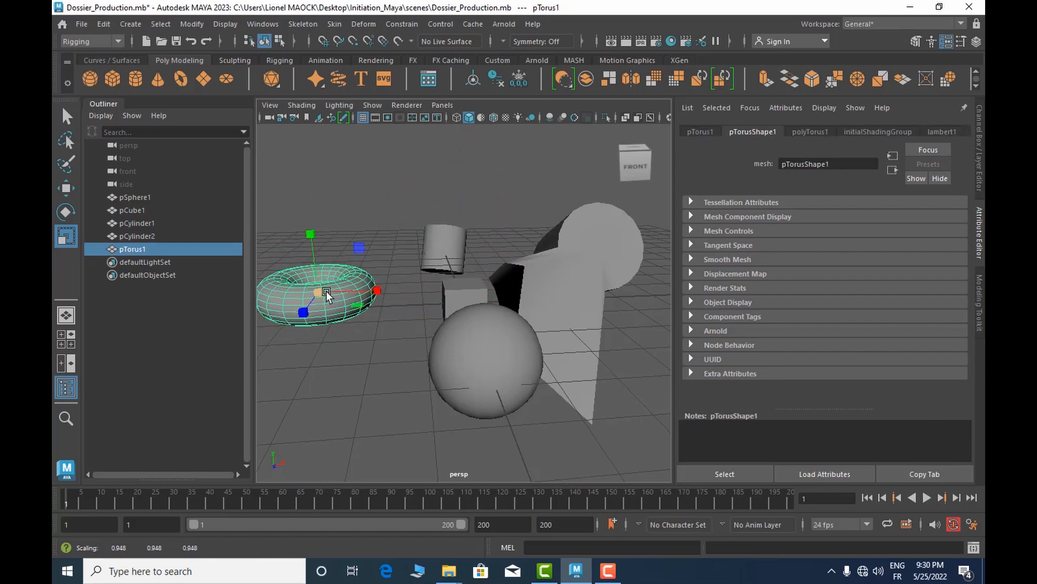